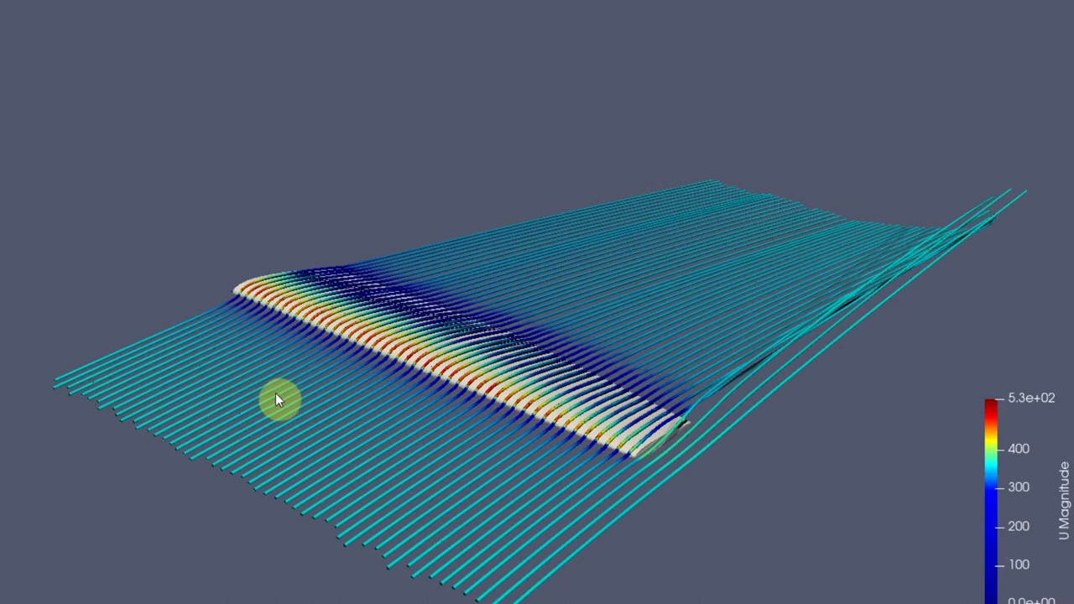
# Rotate the 3D scene to inspect the streamlines around the wing
pyautogui.moveTo(276, 392); pyautogui.dragTo(256, 417)
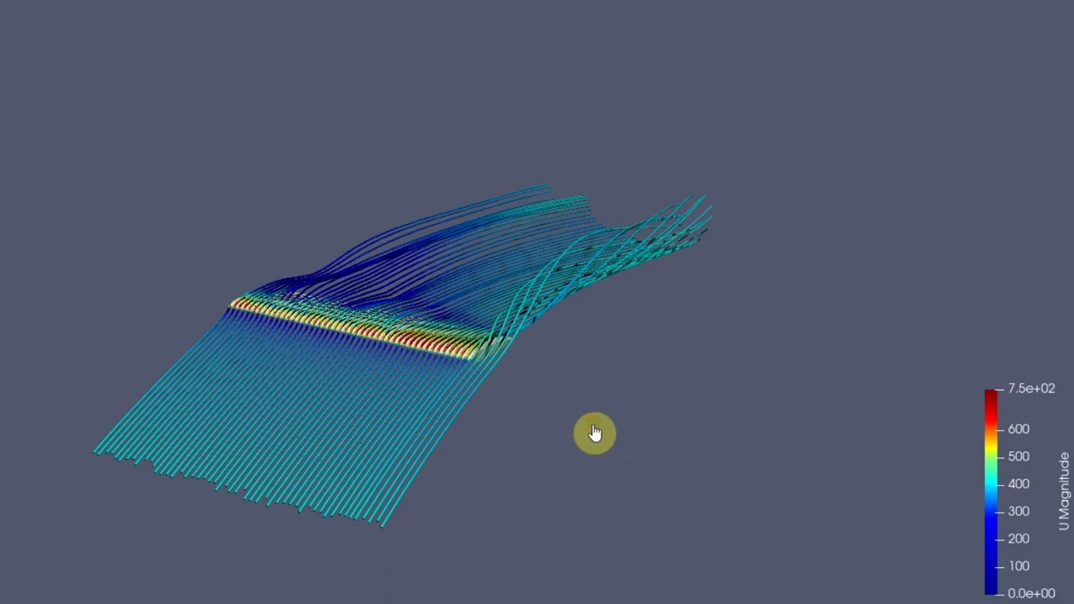
pyautogui.moveTo(594, 432)
pyautogui.mouseDown()
pyautogui.moveTo(592, 443)
pyautogui.moveTo(679, 426)
pyautogui.moveTo(638, 417)
pyautogui.moveTo(596, 426)
pyautogui.mouseUp()
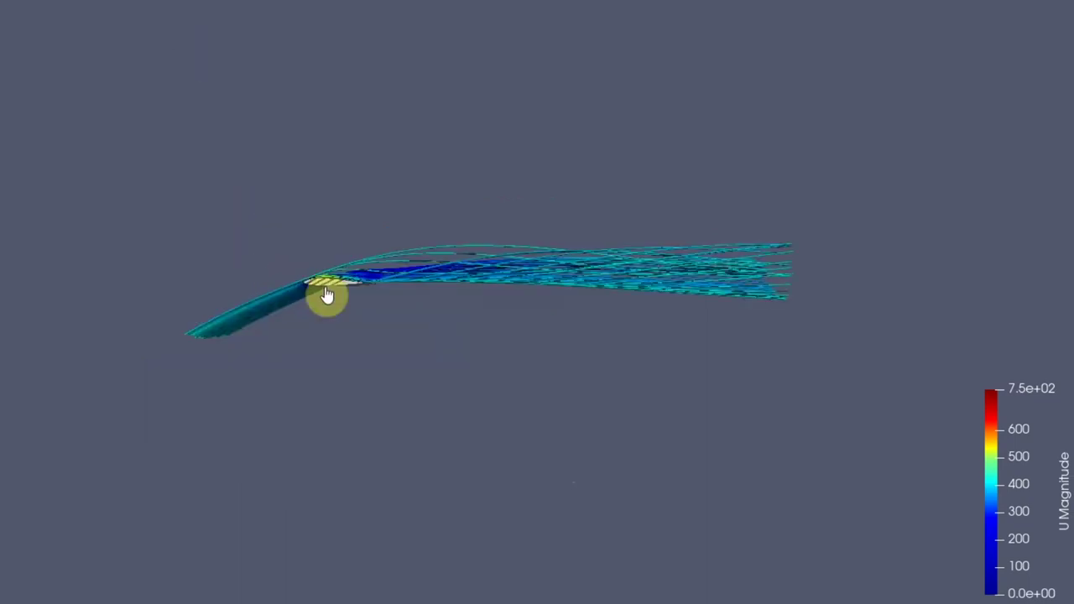
pyautogui.scroll(5, 320, 281)
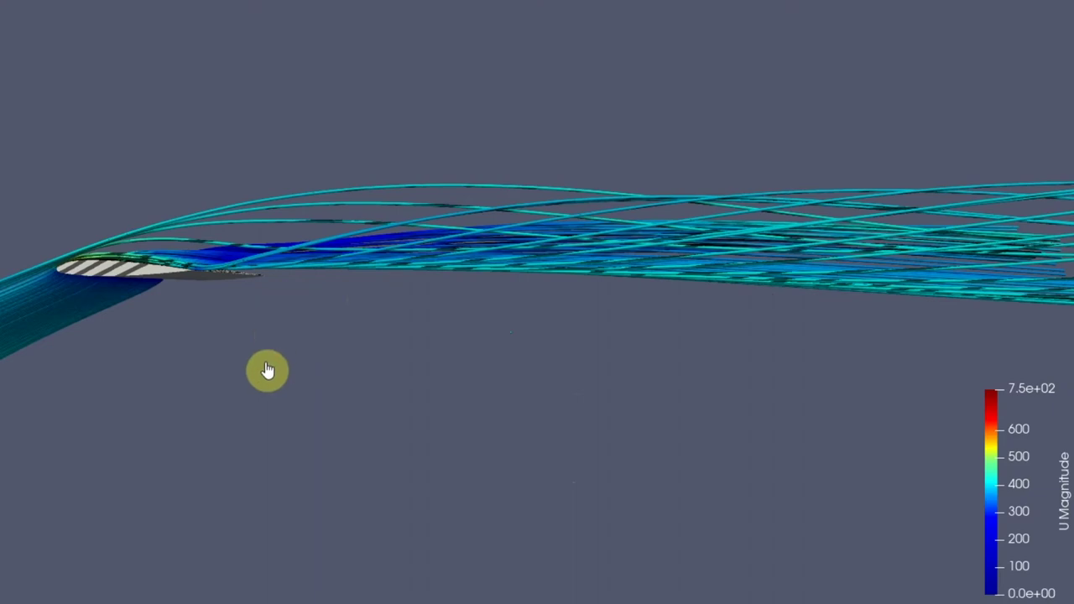
pyautogui.moveTo(395, 356); pyautogui.dragTo(421, 353)
pyautogui.moveTo(278, 406); pyautogui.dragTo(329, 405)
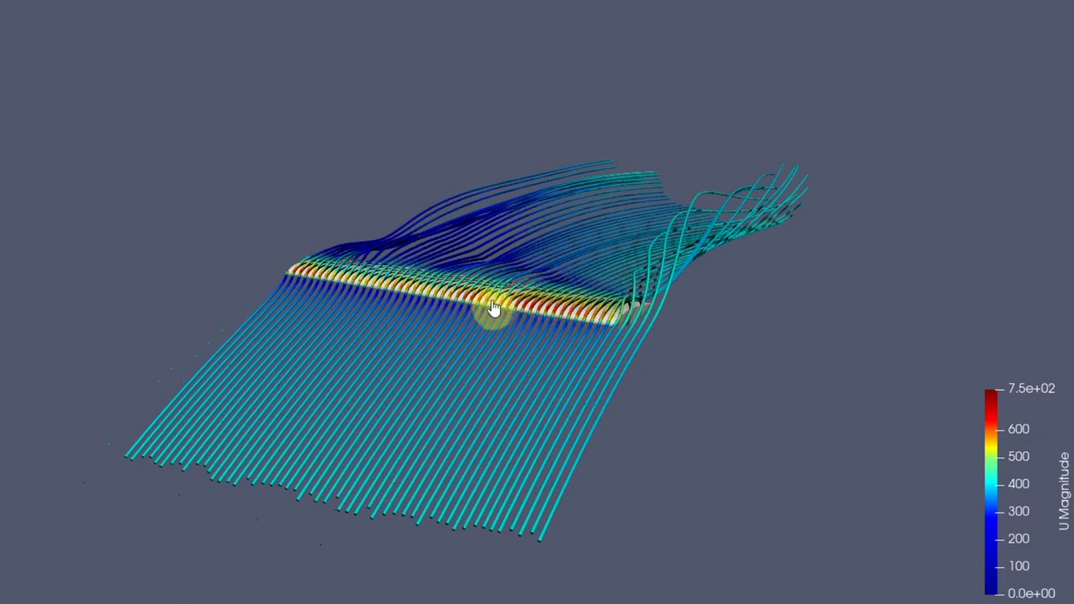
pyautogui.scroll(3, 495, 307)
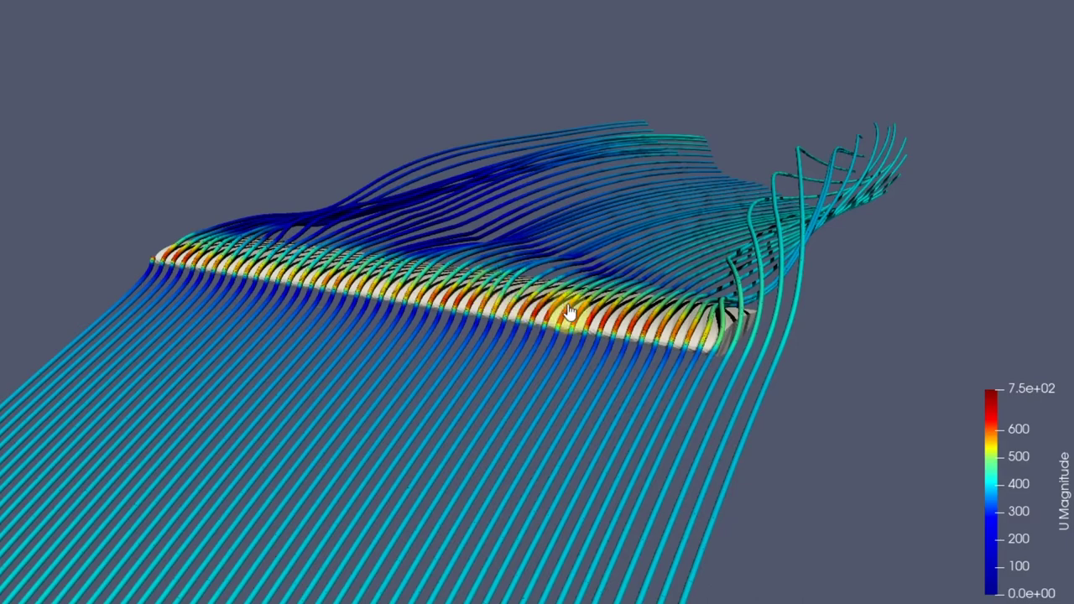
# Orbit and zoom the wing streamlines: face-on, whole wing, tip flow, then from below
pyautogui.moveTo(557, 319); pyautogui.dragTo(617, 325)
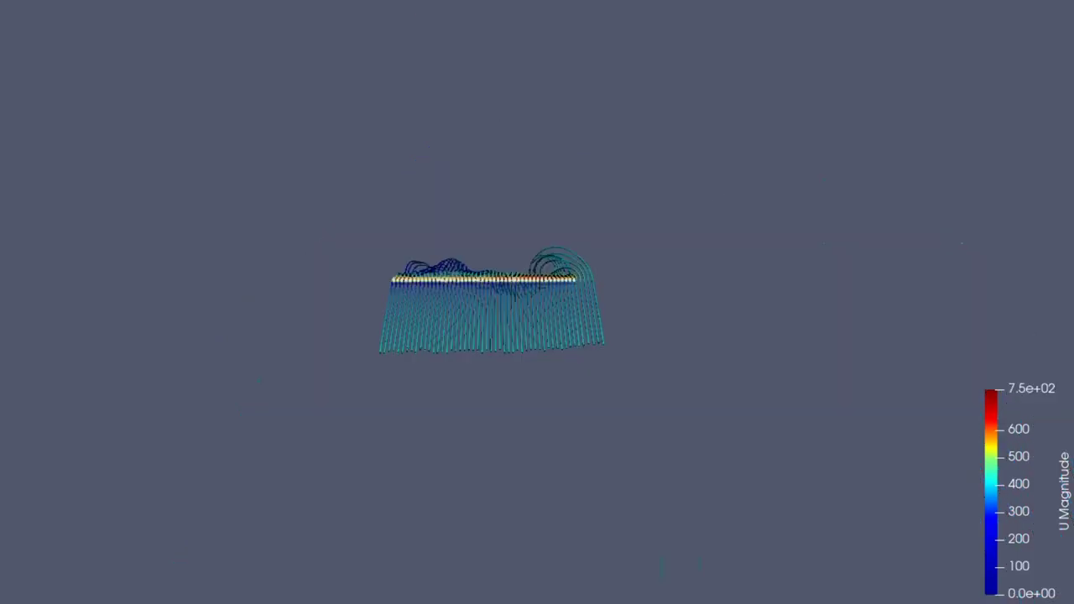
pyautogui.scroll(10, 466, 282)
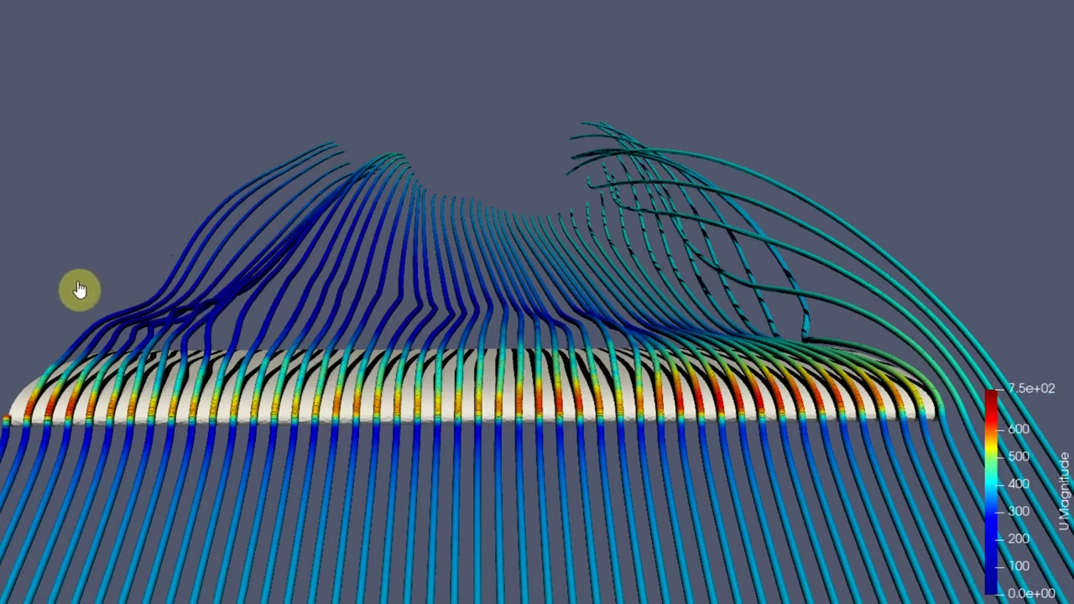
pyautogui.moveTo(295, 209); pyautogui.dragTo(303, 215, button='right')
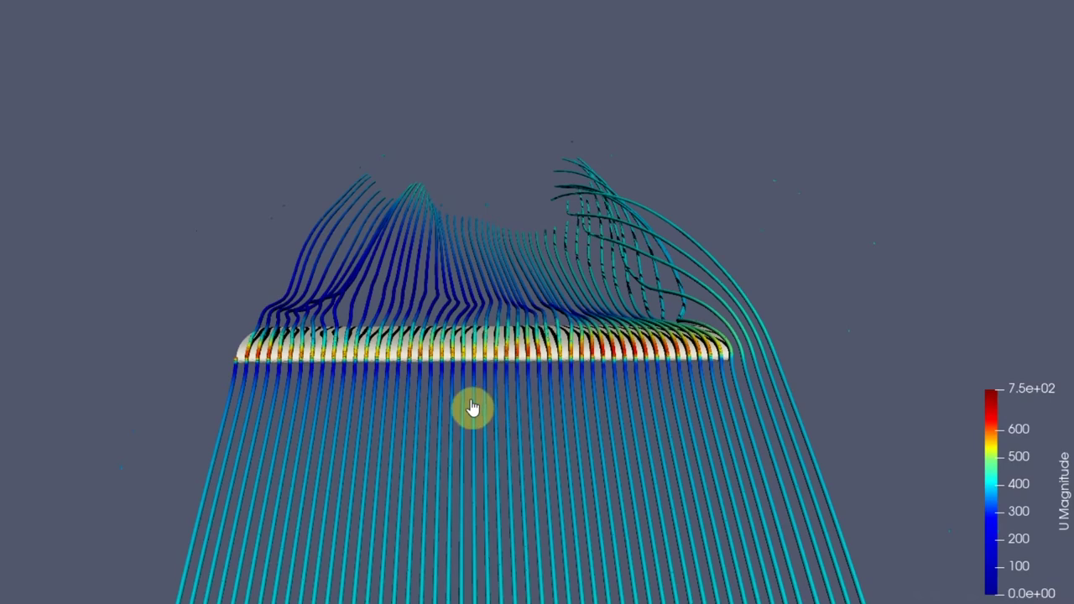
pyautogui.moveTo(472, 411); pyautogui.dragTo(390, 410)
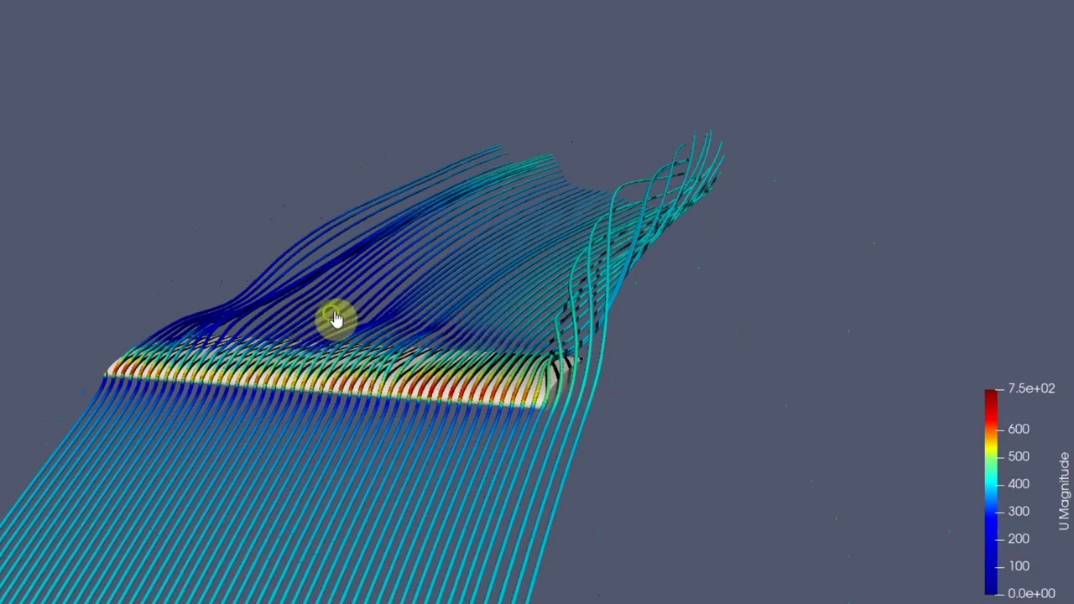
pyautogui.moveTo(335, 319); pyautogui.dragTo(429, 304)
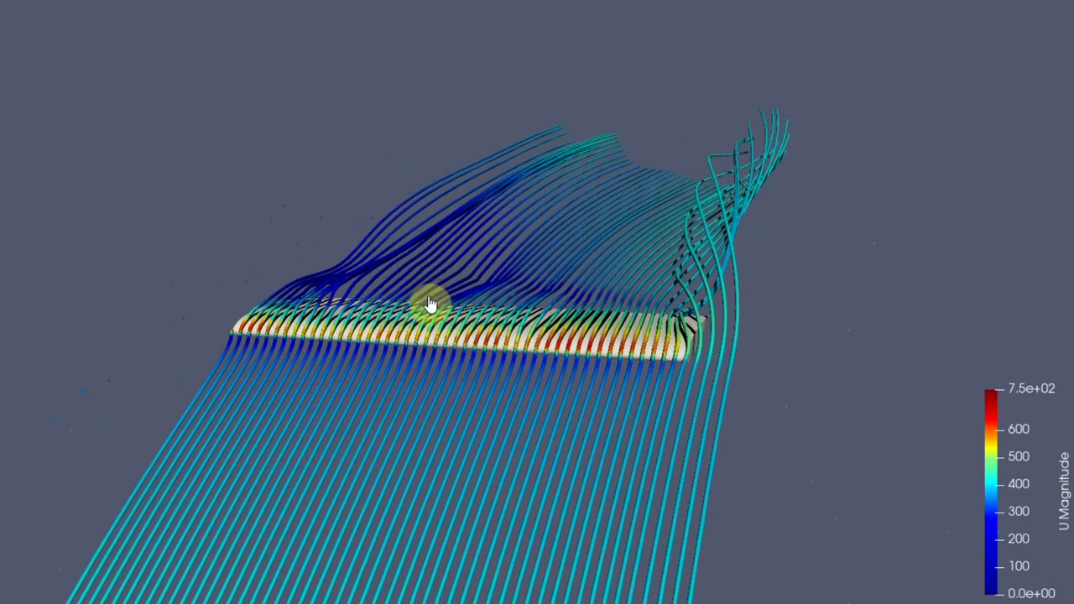
pyautogui.scroll(2, 429, 304)
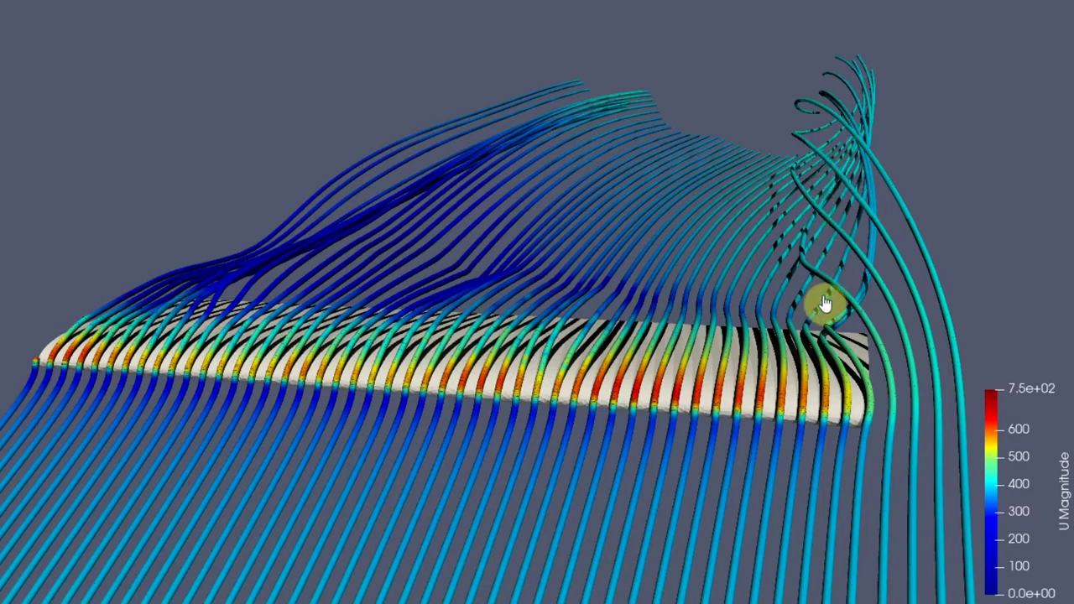
pyautogui.moveTo(837, 283)
pyautogui.mouseDown()
pyautogui.moveTo(850, 279)
pyautogui.moveTo(838, 297)
pyautogui.moveTo(825, 267)
pyautogui.mouseUp()
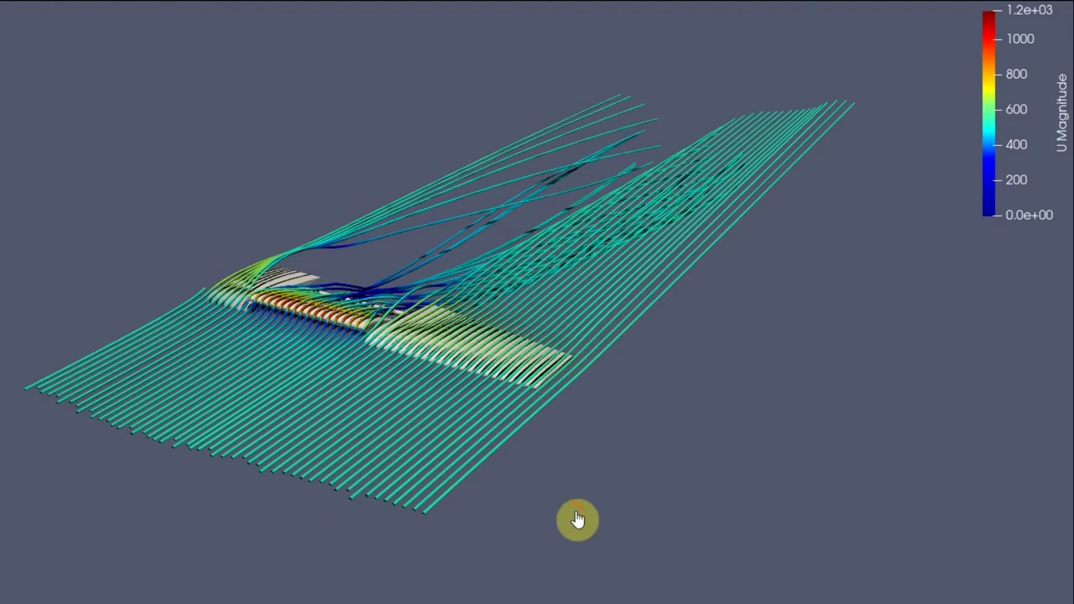
# Zoom in on the full-wing streamlines, viewing the left wing section and centre-section flow
pyautogui.moveTo(582, 515); pyautogui.dragTo(637, 516)
pyautogui.scroll(2, 333, 300)
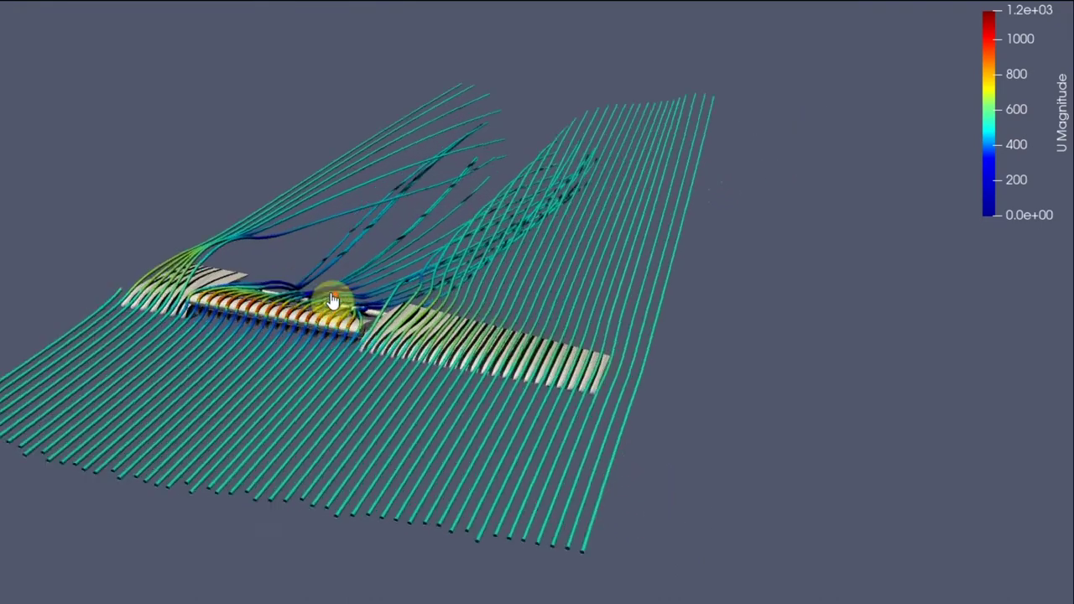
pyautogui.scroll(5, 332, 302)
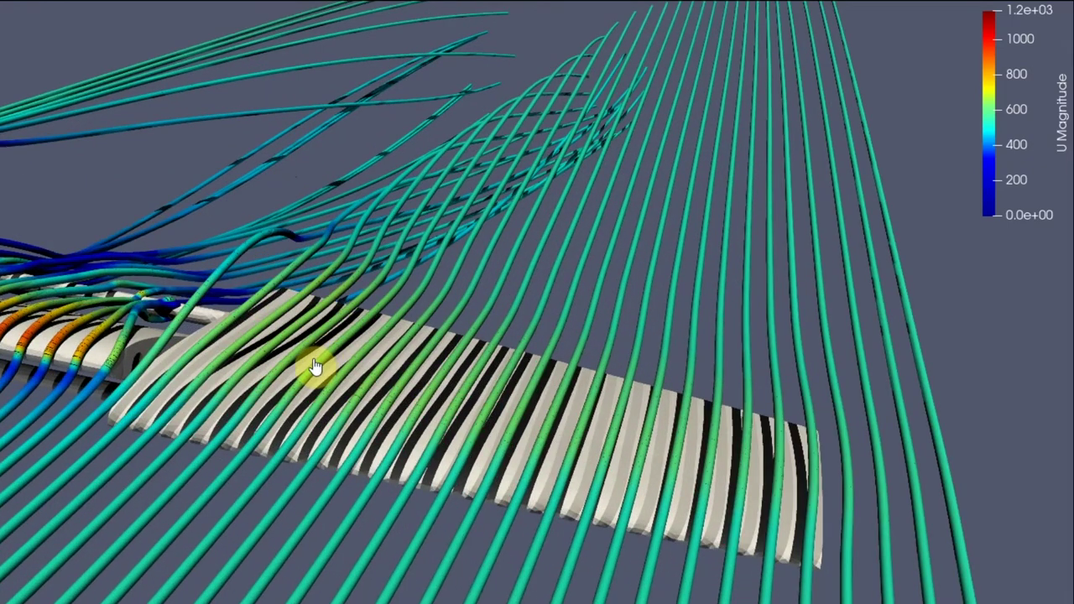
pyautogui.moveTo(314, 367); pyautogui.dragTo(659, 398)
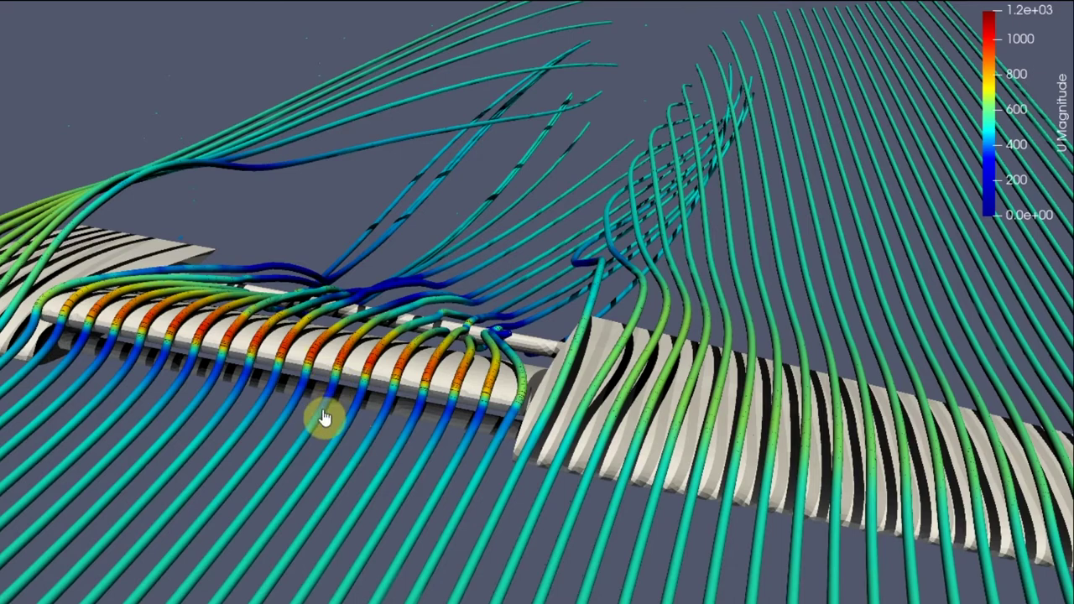
pyautogui.moveTo(326, 430); pyautogui.dragTo(298, 406)
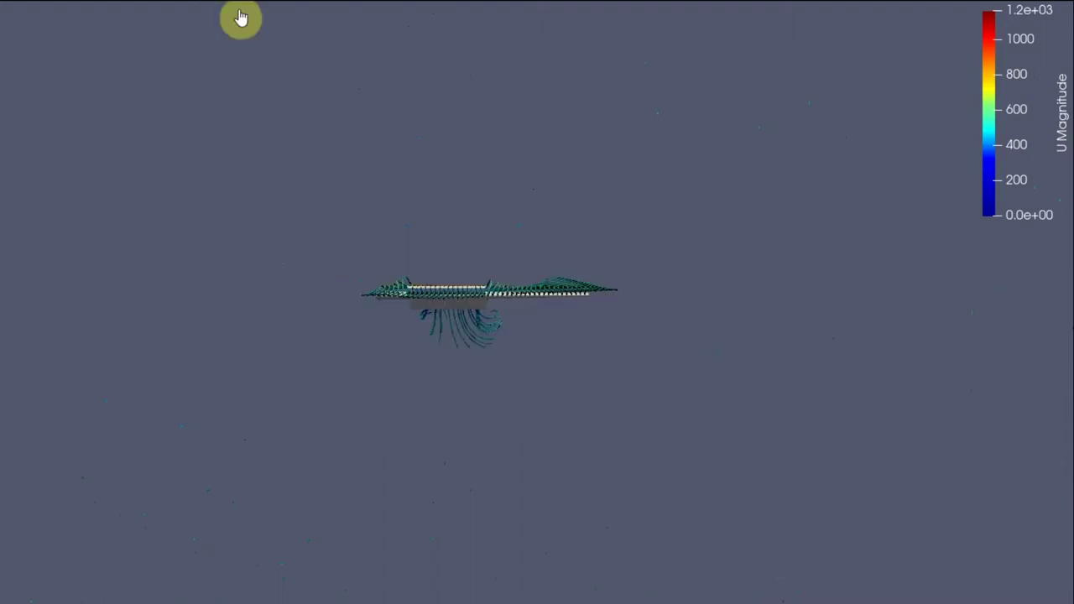
pyautogui.scroll(5, 448, 290)
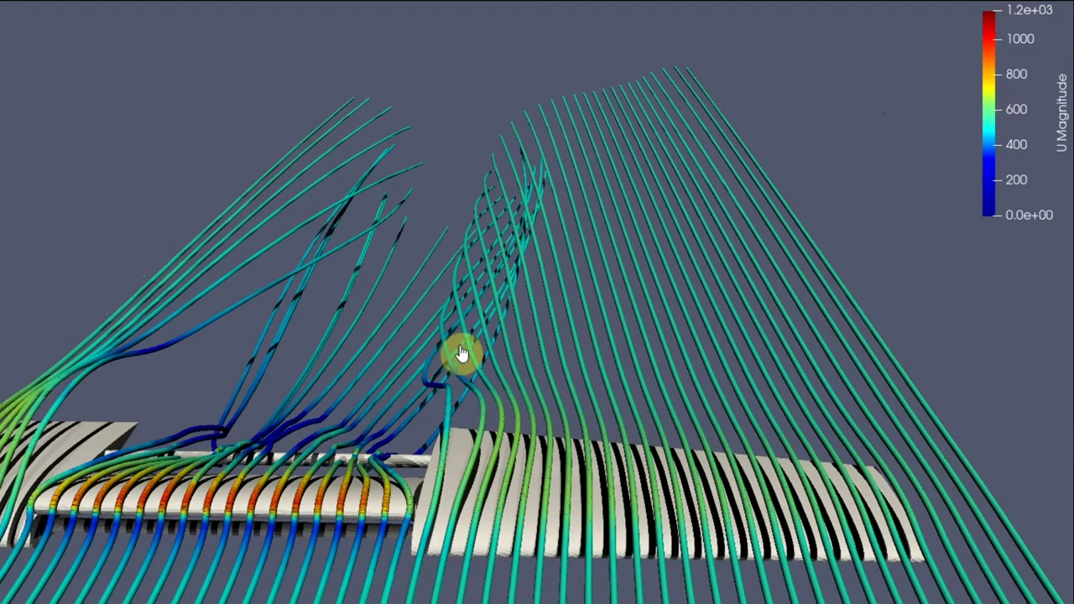
pyautogui.scroll(-3, 473, 343)
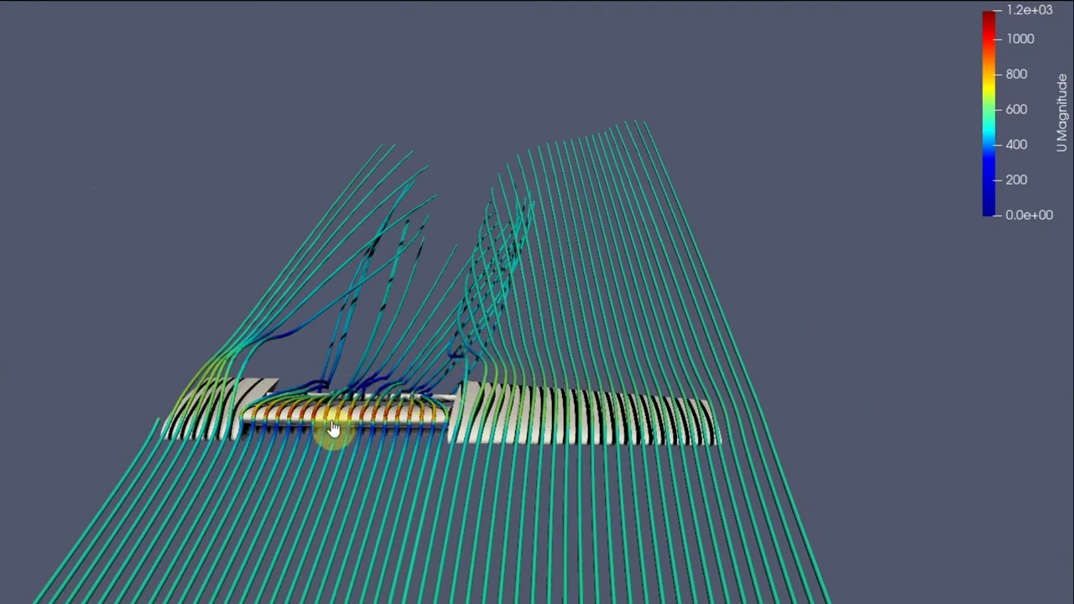
# Inspect the wing streamlines from an edge-on side view and several oblique angles
pyautogui.moveTo(343, 455); pyautogui.dragTo(285, 449)
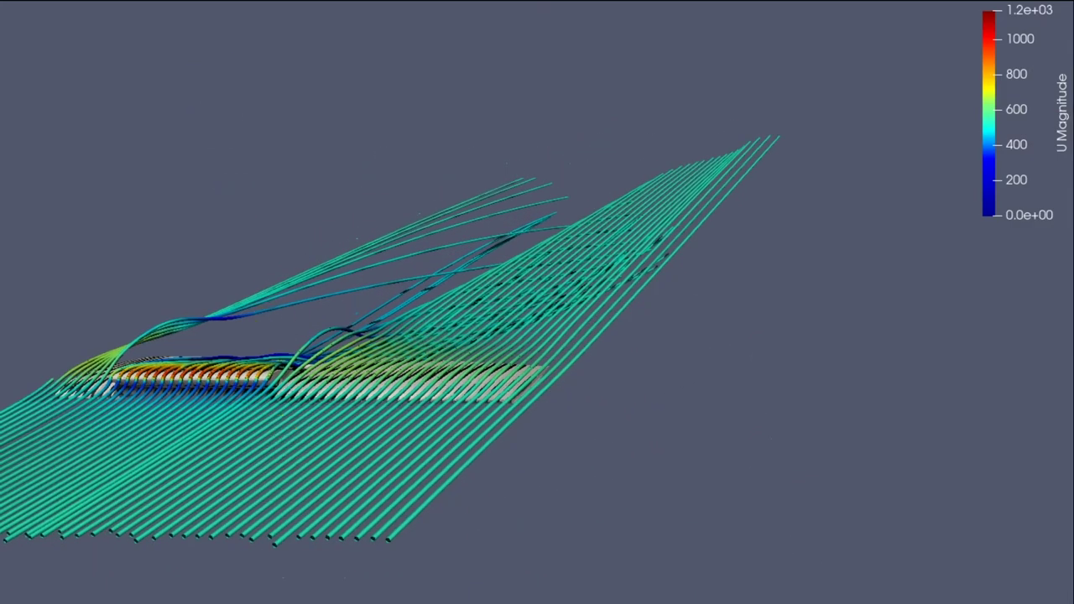
pyautogui.click(252, 2)
pyautogui.scroll(8, 336, 223)
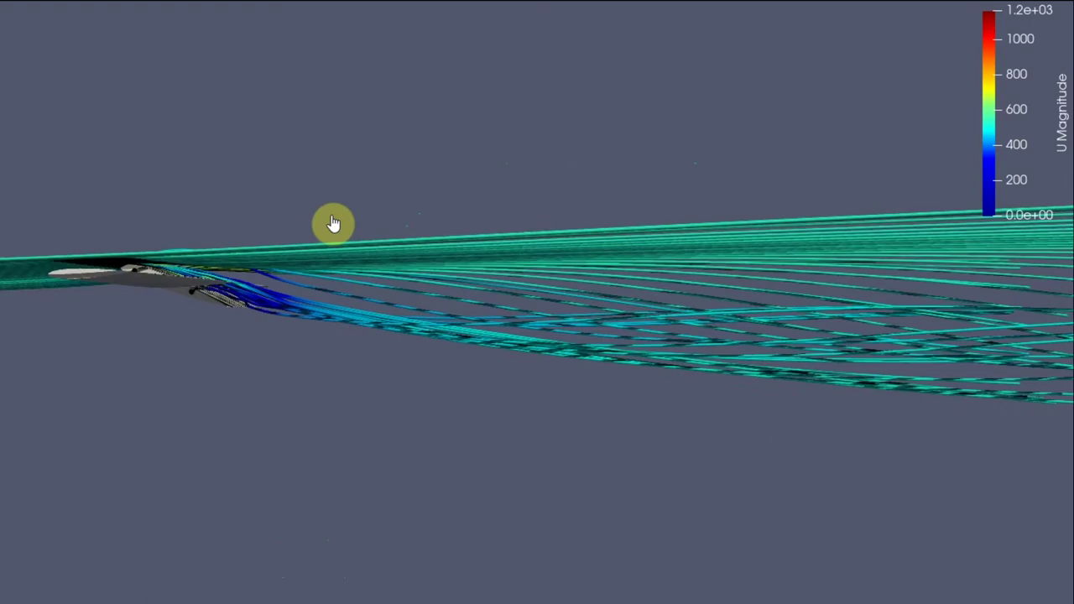
pyautogui.moveTo(344, 287); pyautogui.dragTo(479, 366)
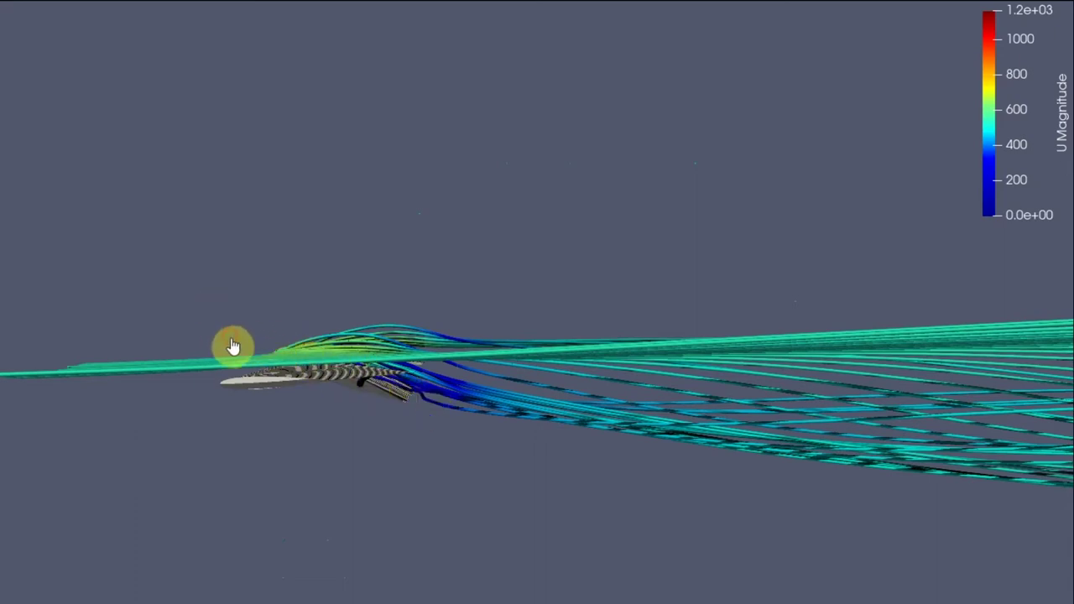
pyautogui.moveTo(233, 343); pyautogui.dragTo(317, 389)
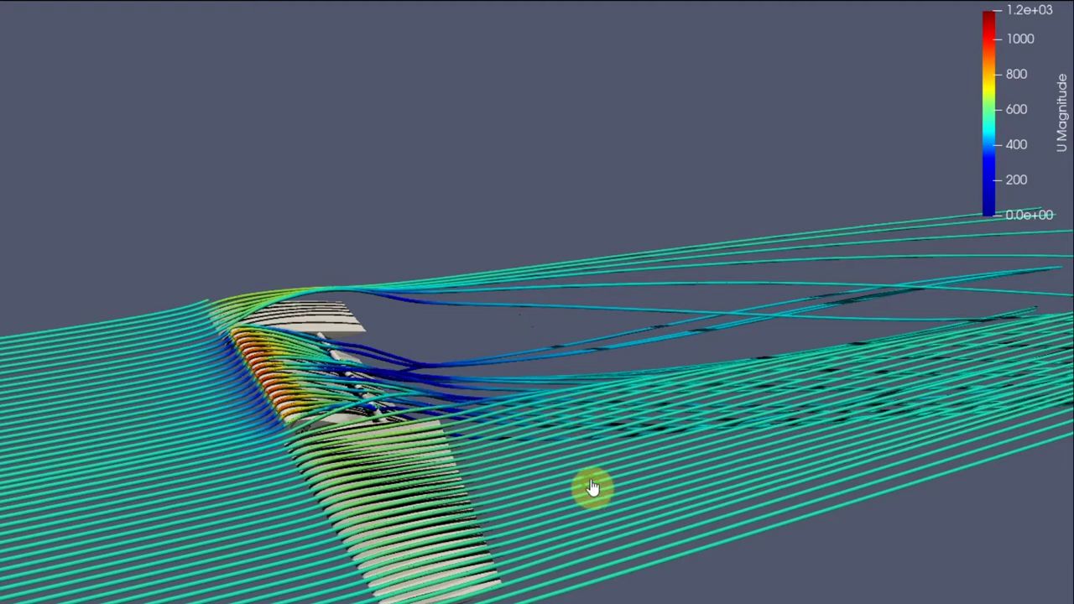
pyautogui.moveTo(592, 495); pyautogui.dragTo(654, 403)
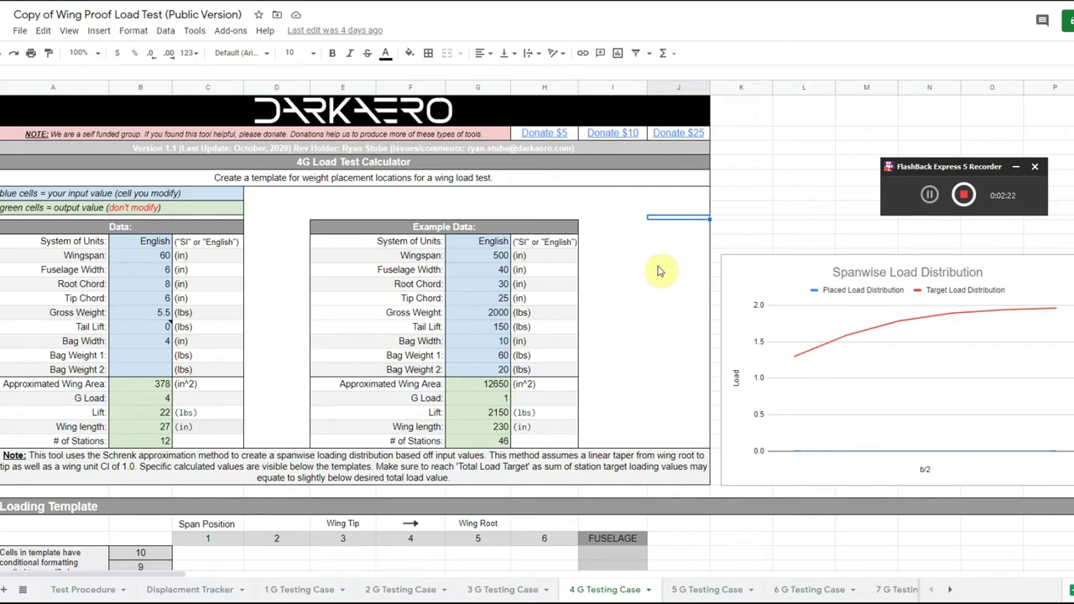
# Scroll past the 4G calculator inputs down to the Loading Template's per-station target loads
pyautogui.scroll(-2, 659, 273)
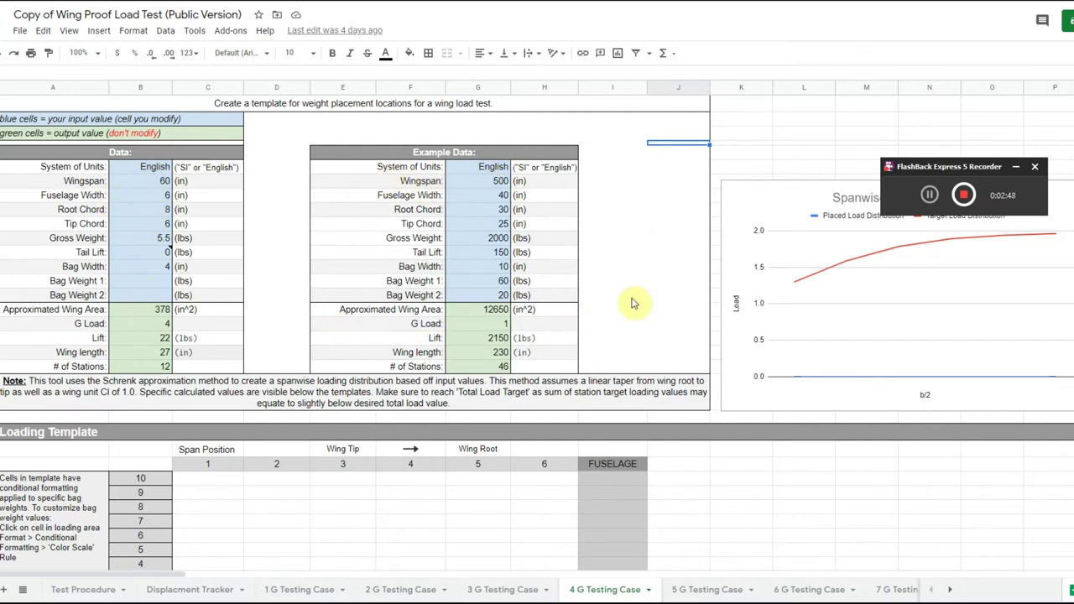
pyautogui.scroll(-2, 623, 260)
pyautogui.scroll(-1, 624, 259)
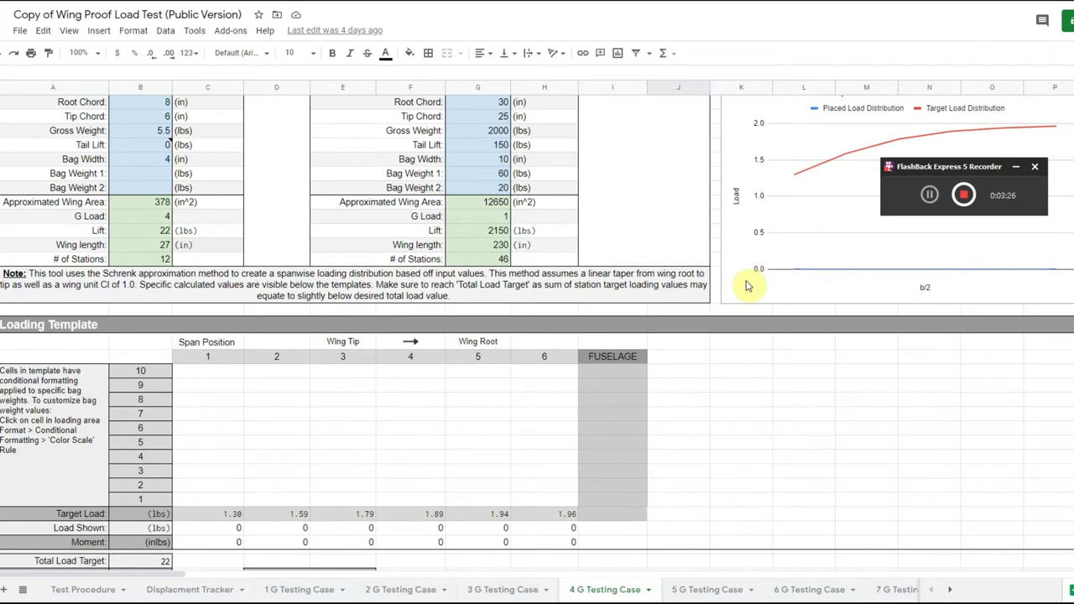
pyautogui.scroll(-1, 745, 285)
pyautogui.scroll(-3, 746, 284)
pyautogui.scroll(-5, 735, 283)
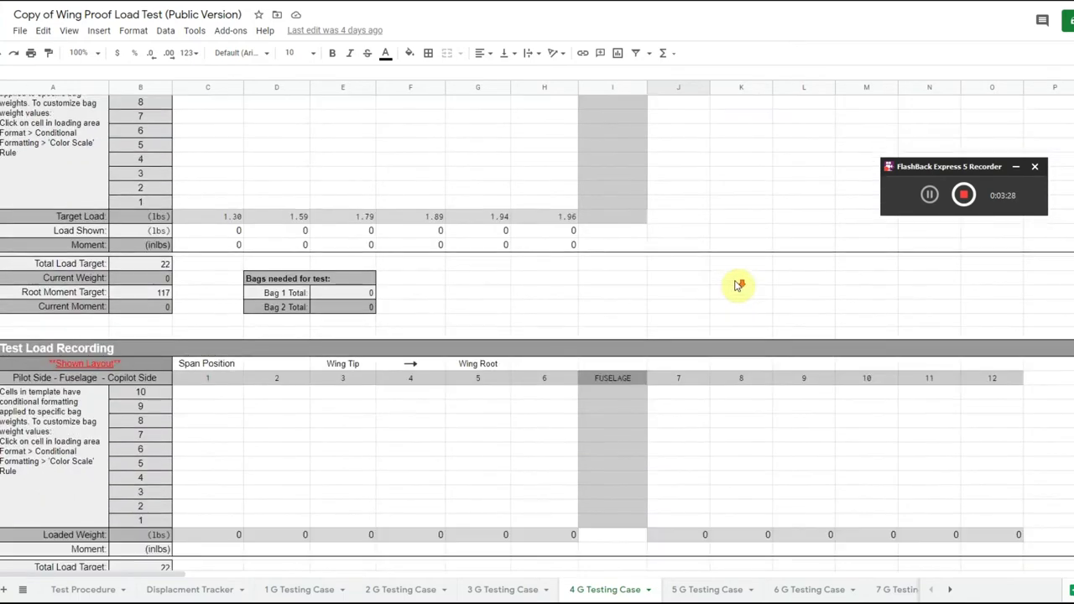
pyautogui.scroll(-5, 733, 286)
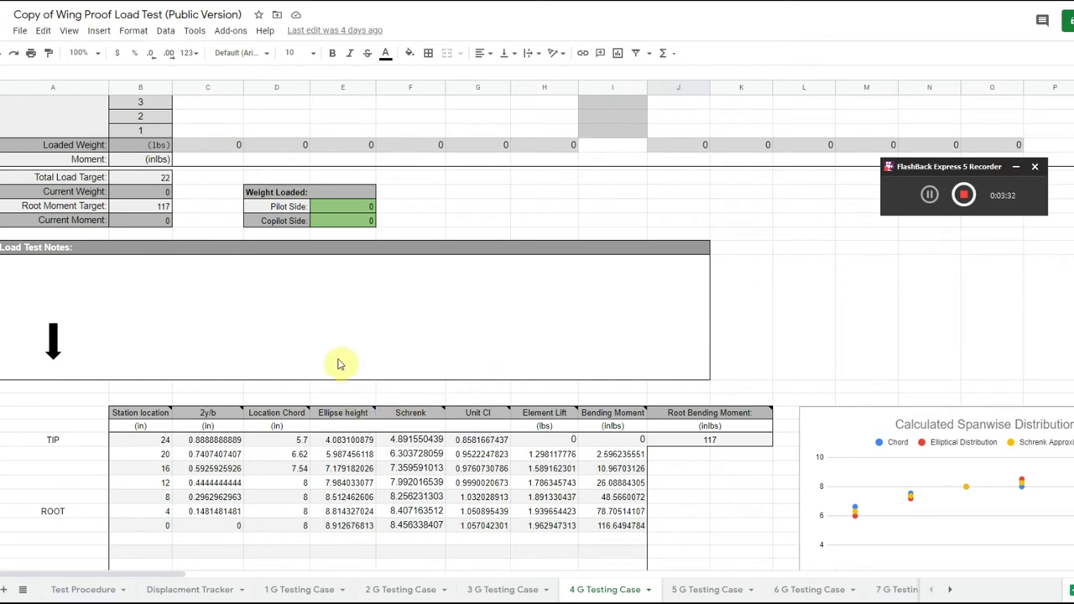
pyautogui.scroll(-1, 341, 361)
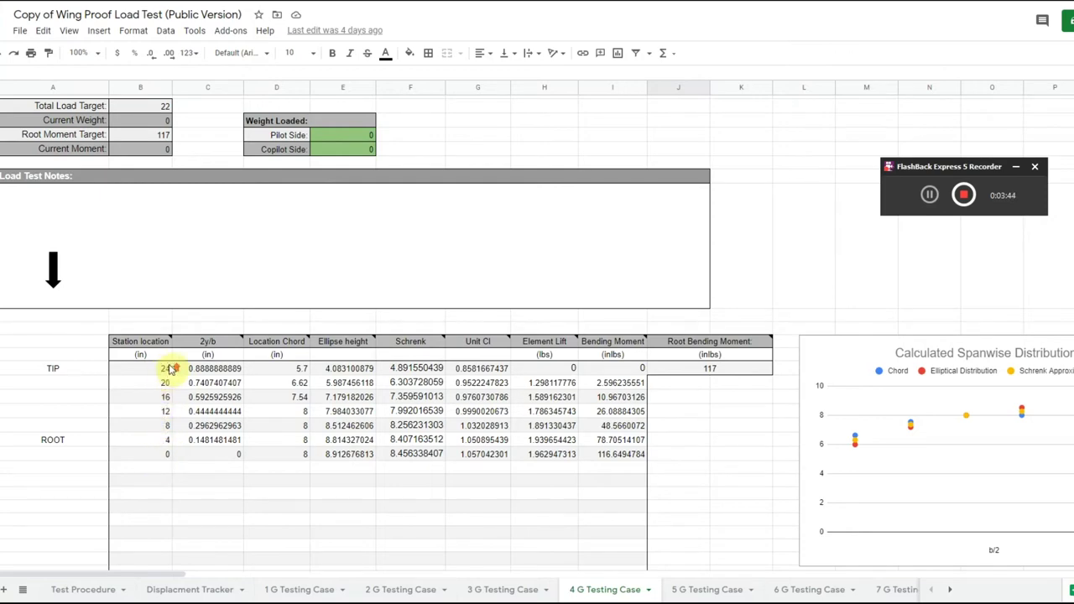
pyautogui.scroll(3, 217, 378)
pyautogui.scroll(5, 271, 364)
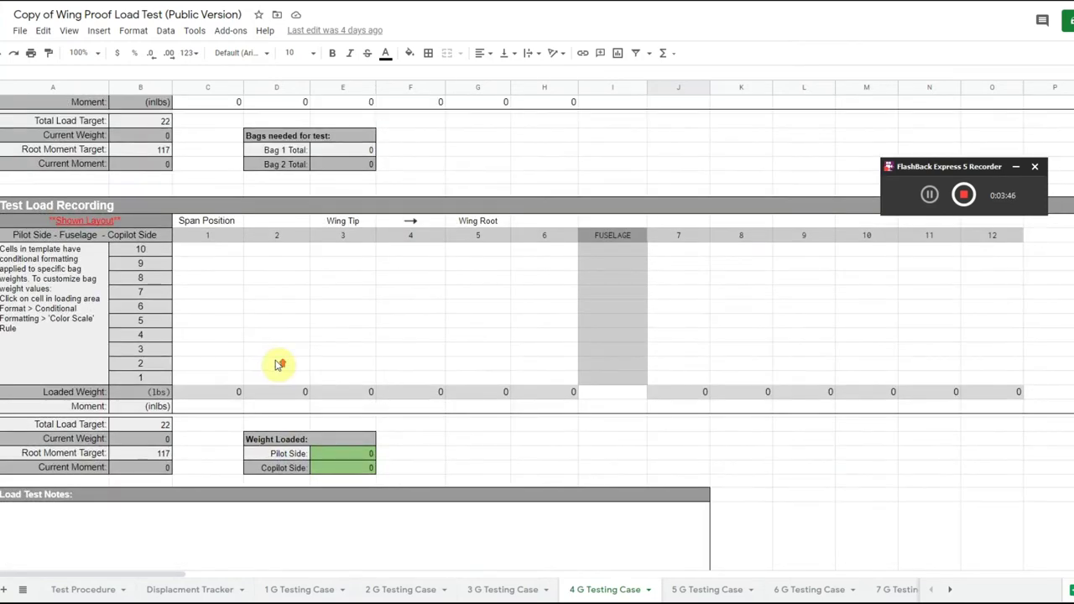
pyautogui.scroll(5, 276, 363)
pyautogui.scroll(3, 280, 363)
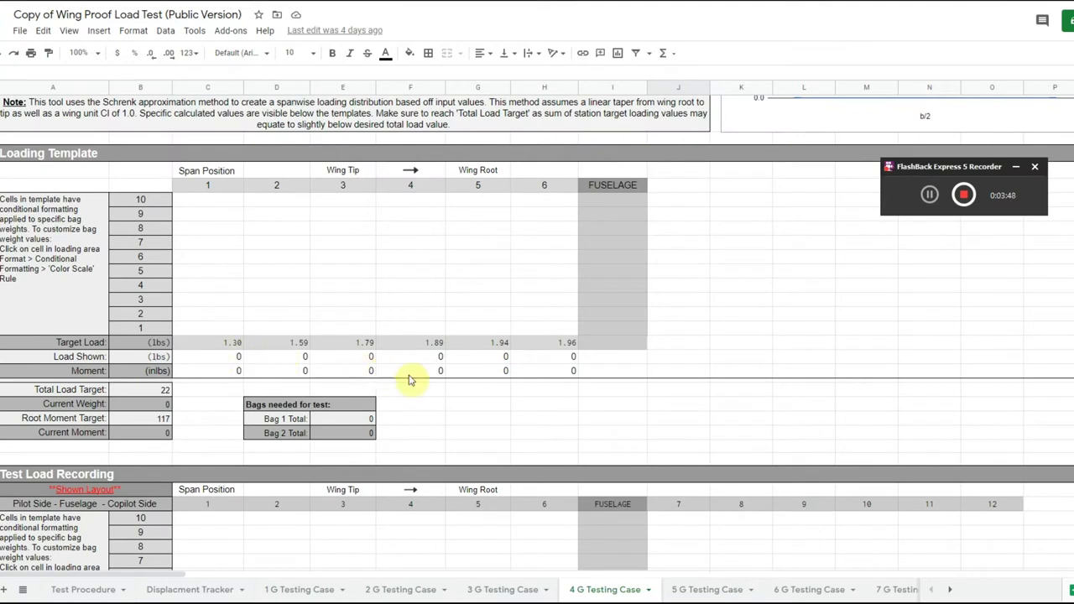